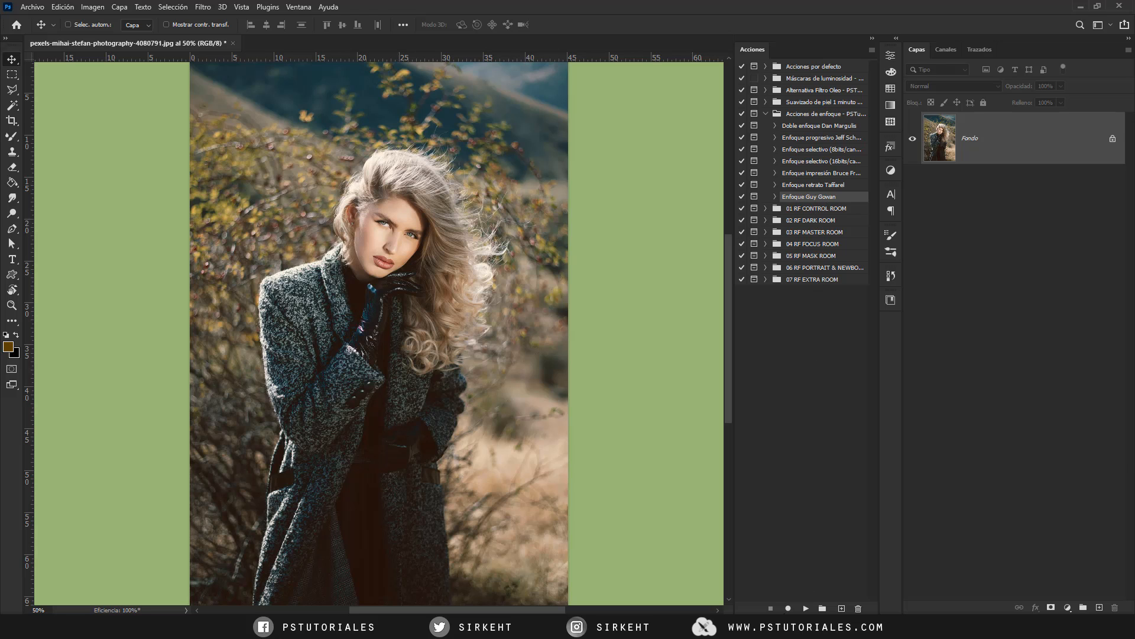
# - Run the Enfoque Guy Gowan sharpening action on the background photo through to its end
pyautogui.click(805, 608)
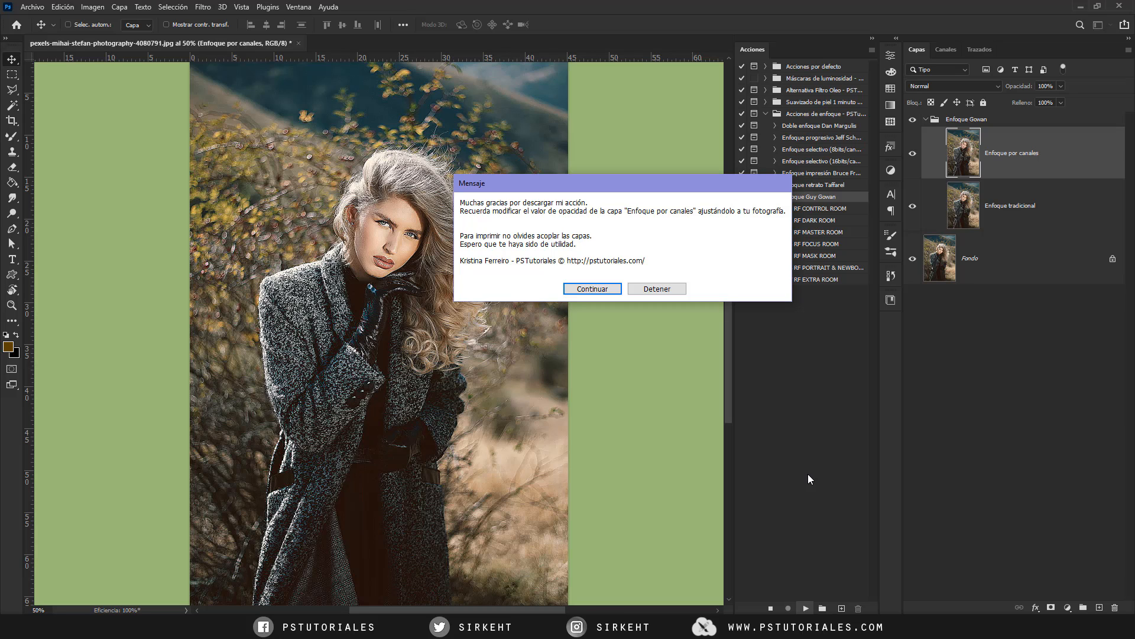
pyautogui.click(601, 292)
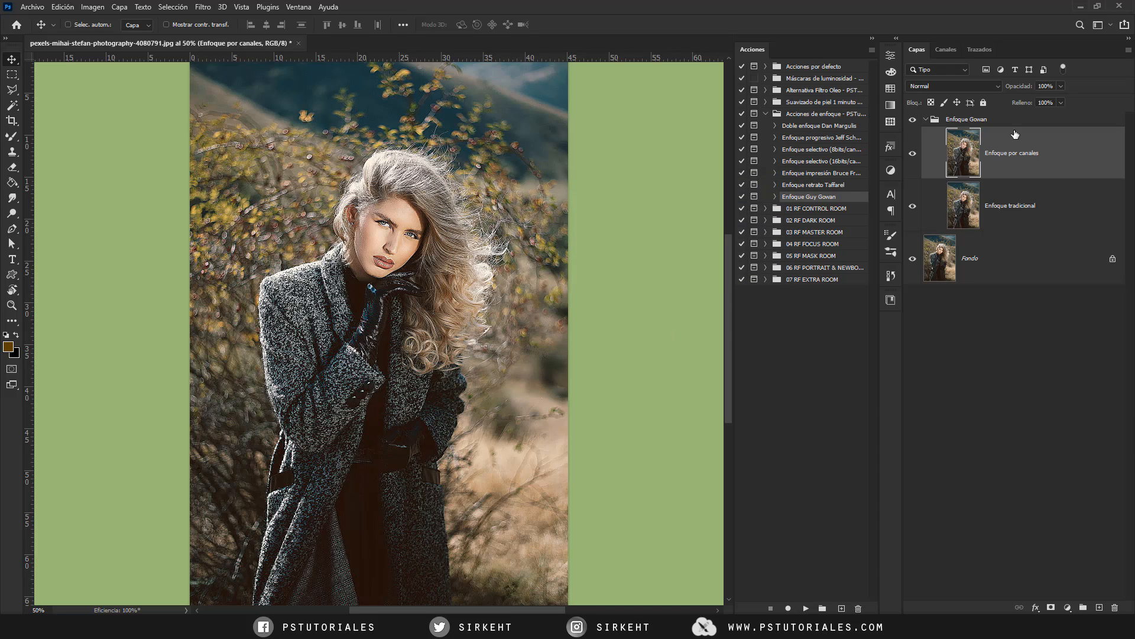
# - Compare the Enfoque por canales and Enfoque tradicional layers by toggling visibility and opacity, and delete the Enfoque Gowan group
pyautogui.click(913, 154)
pyautogui.click(912, 207)
pyautogui.click(912, 154)
pyautogui.moveTo(1021, 90); pyautogui.dragTo(1013, 89)
pyautogui.click(981, 125)
pyautogui.press('Delete')
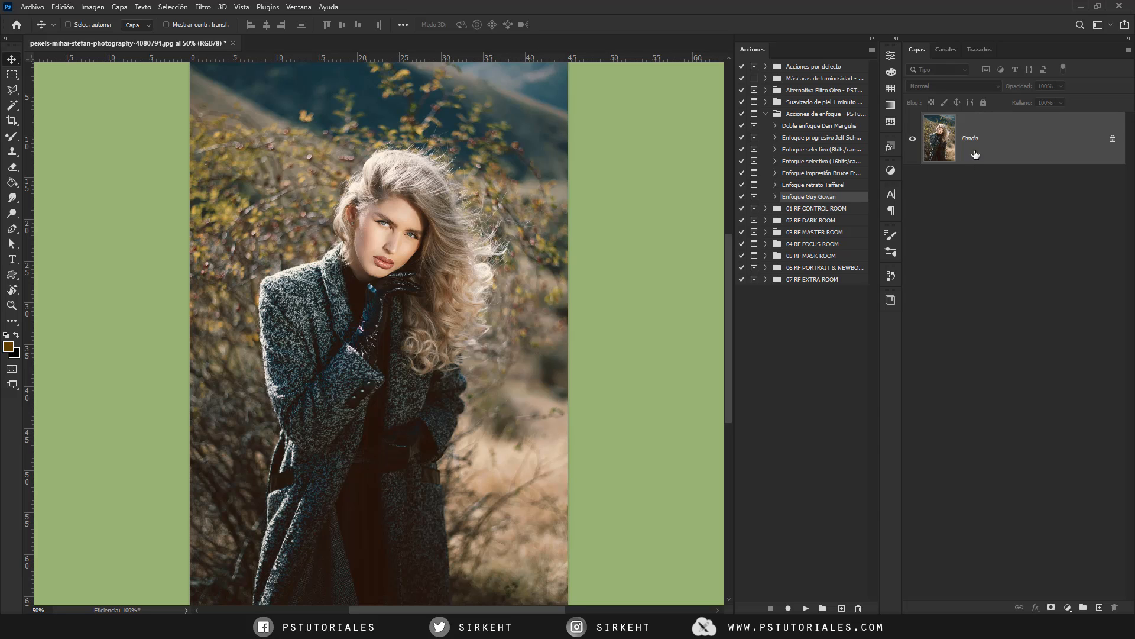
# - Convert the Fondo background to a regular layer with the default name and duplicate it twice
pyautogui.doubleClick(977, 144)
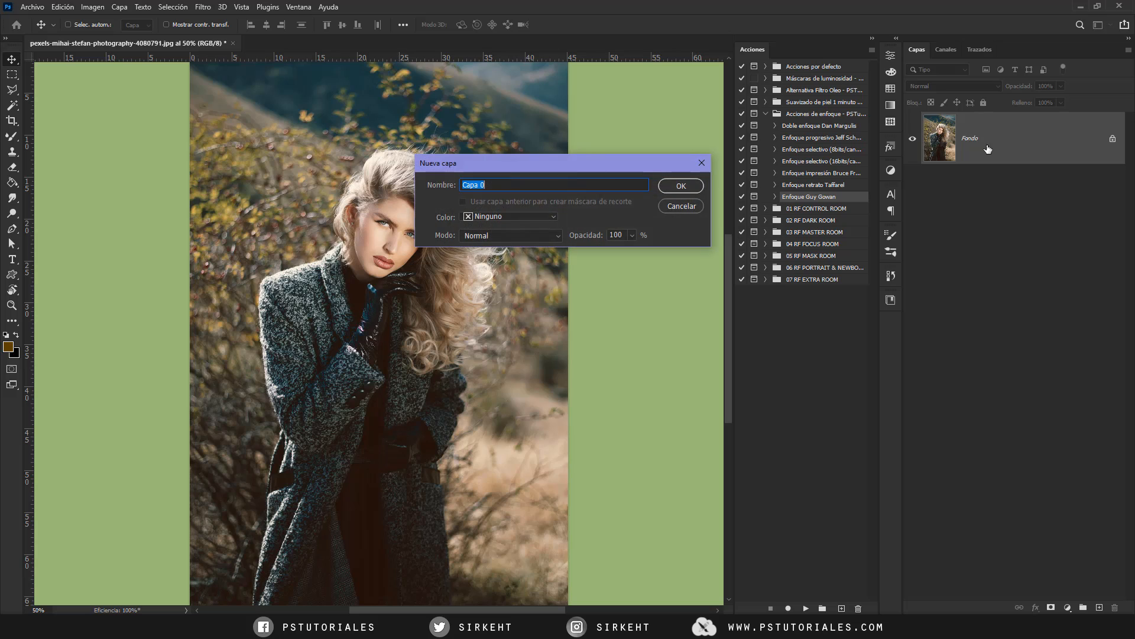
pyautogui.click(687, 181)
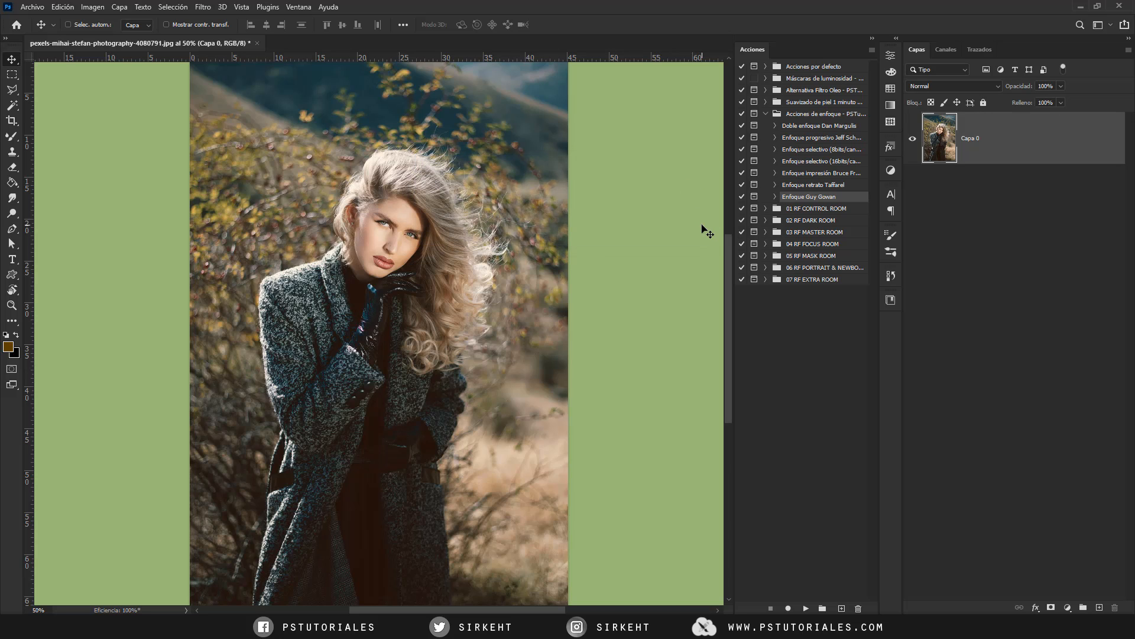
pyautogui.hotkey('ctrl', 'j')
pyautogui.hotkey('ctrl', 'j')
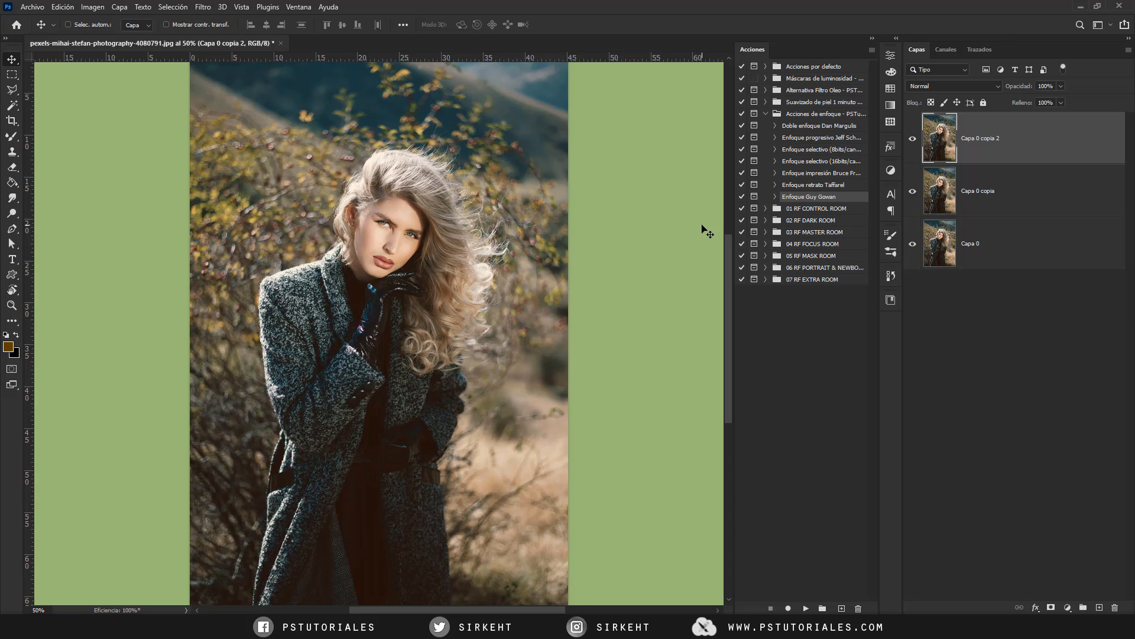
# - Rename the topmost layer copy as Imagen
pyautogui.scroll(1, 704, 228)
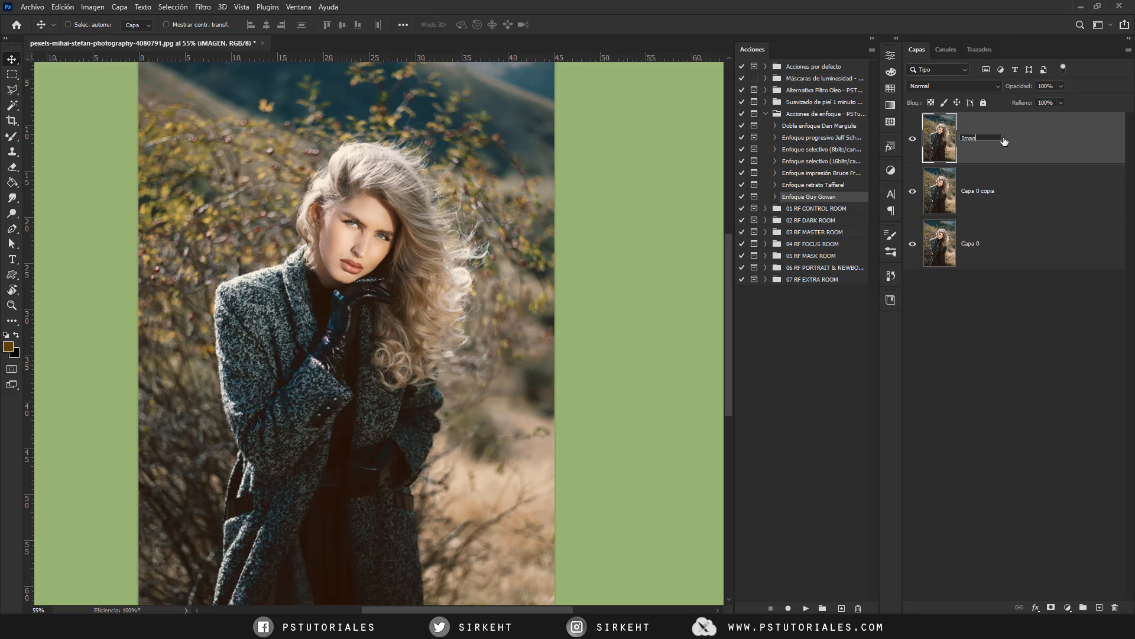
pyautogui.write('en')
pyautogui.press('Return')
# - Try to run the Enfoque Guy Gowan action on the Imagen layer, skipping the Fondo command and stopping at the Capa 1 selection
pyautogui.click(807, 609)
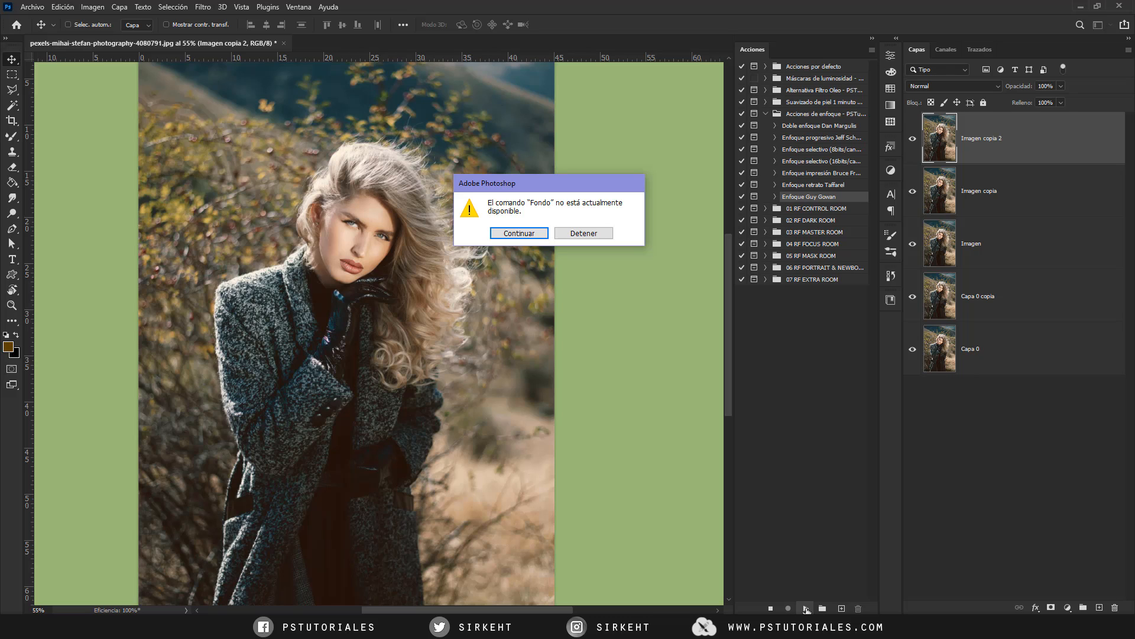
pyautogui.click(532, 235)
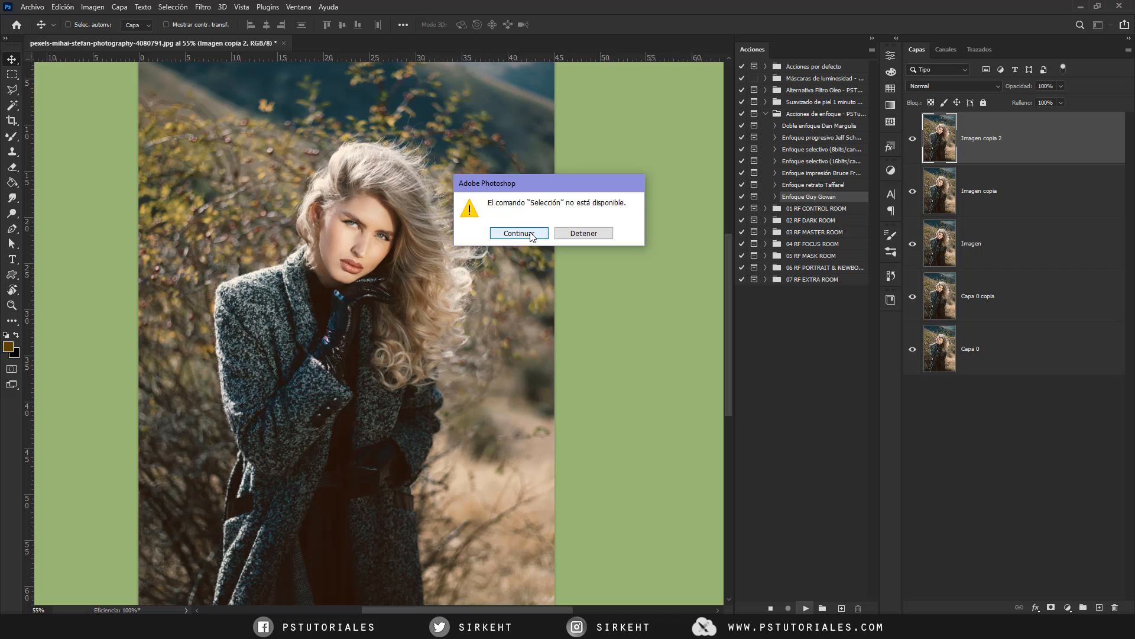
pyautogui.click(583, 235)
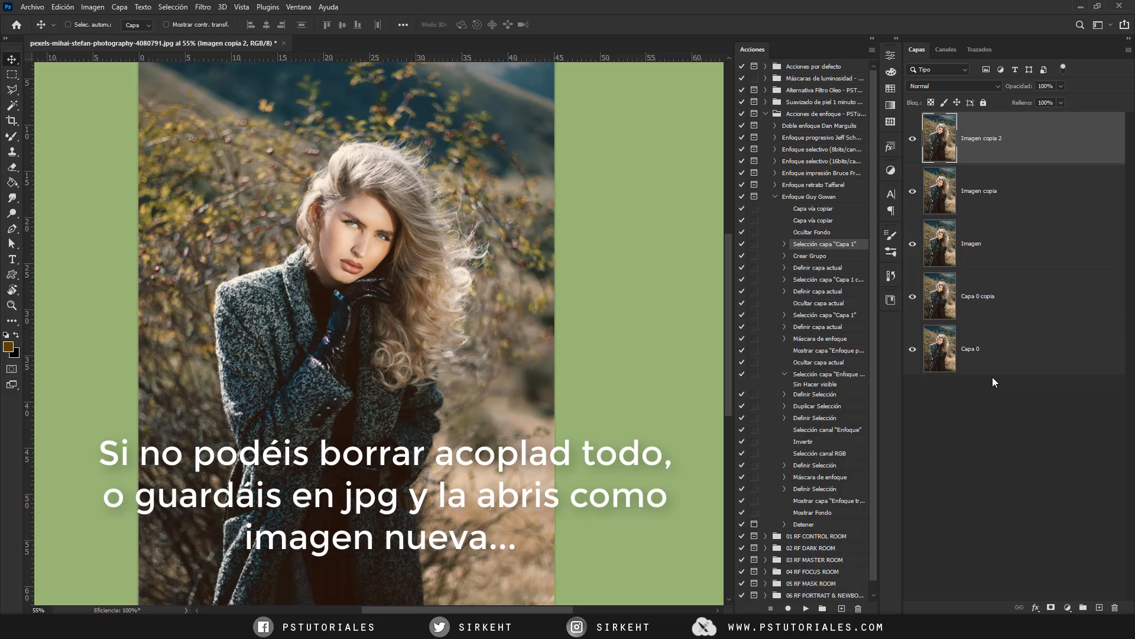
# - Delete the four layer copies above Capa 0
pyautogui.press('Delete')
pyautogui.press('Delete')
pyautogui.press('Delete')
pyautogui.press('Delete')
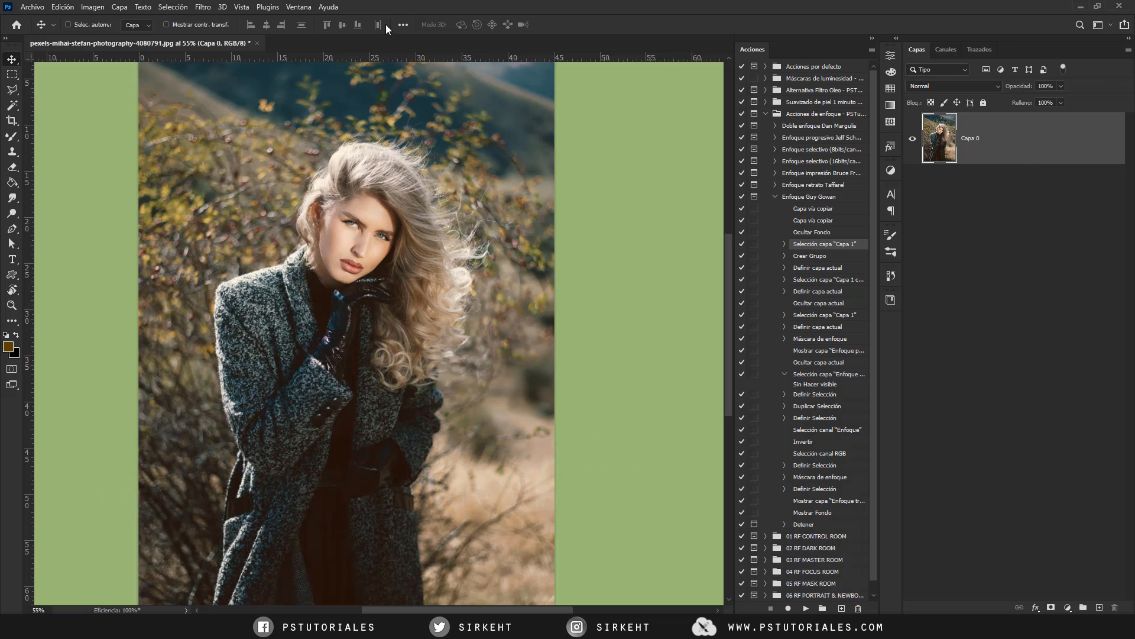
# - Convert the Capa 0 layer back into the image's background
pyautogui.click(121, 7)
pyautogui.moveTo(132, 21)
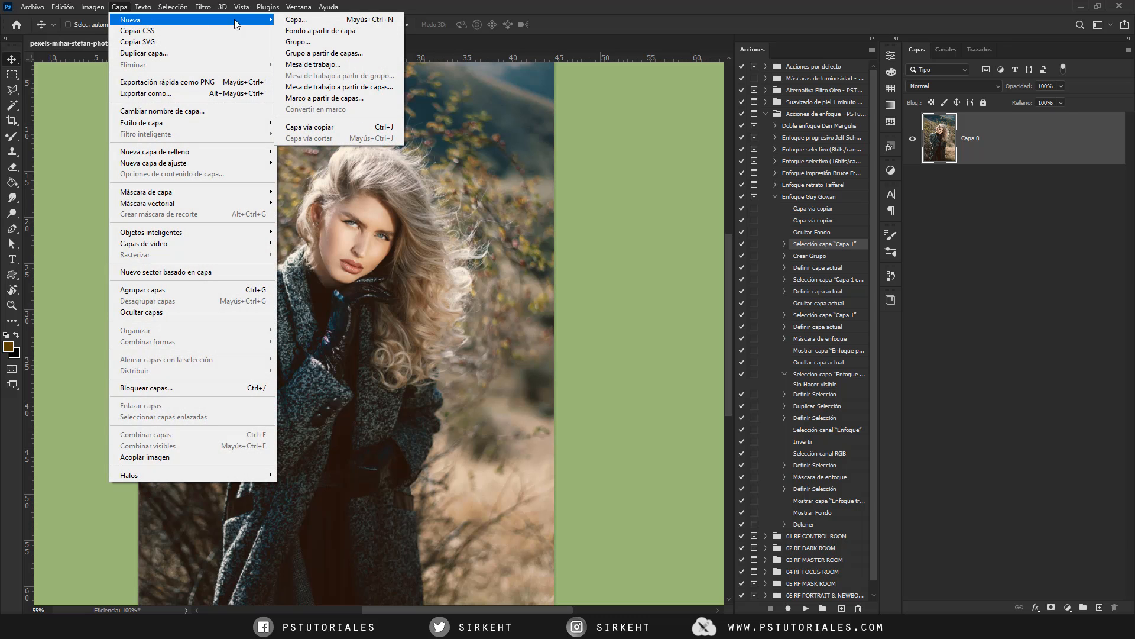
pyautogui.click(322, 31)
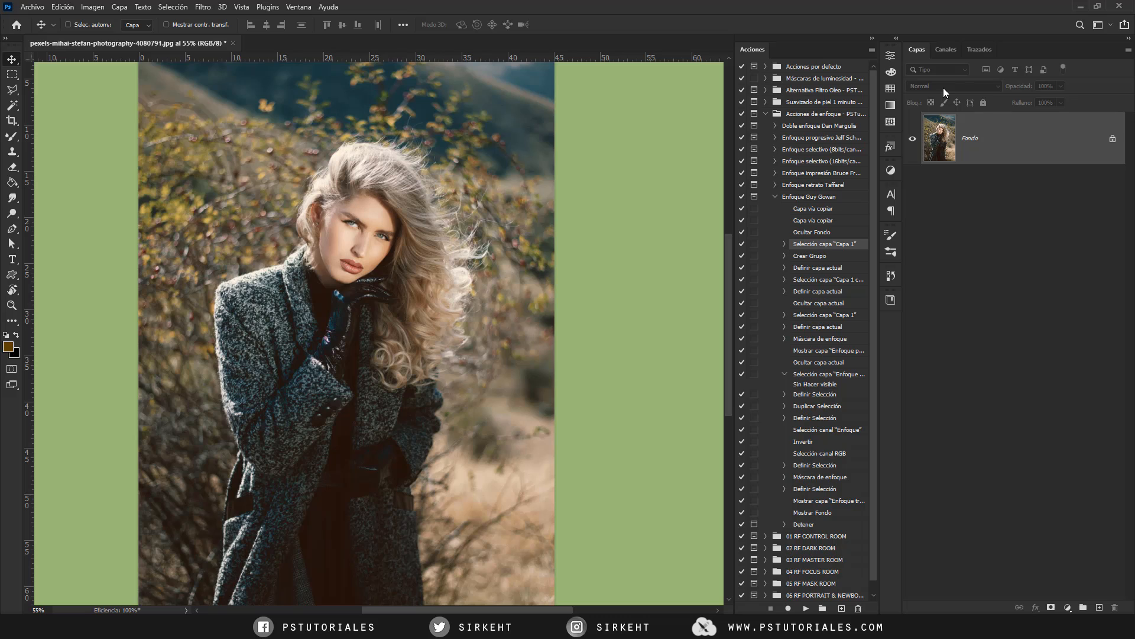
# - Run the Enfoque Guy Gowan action again on the background and delete the Enfoque Gowan group it creates
pyautogui.click(821, 199)
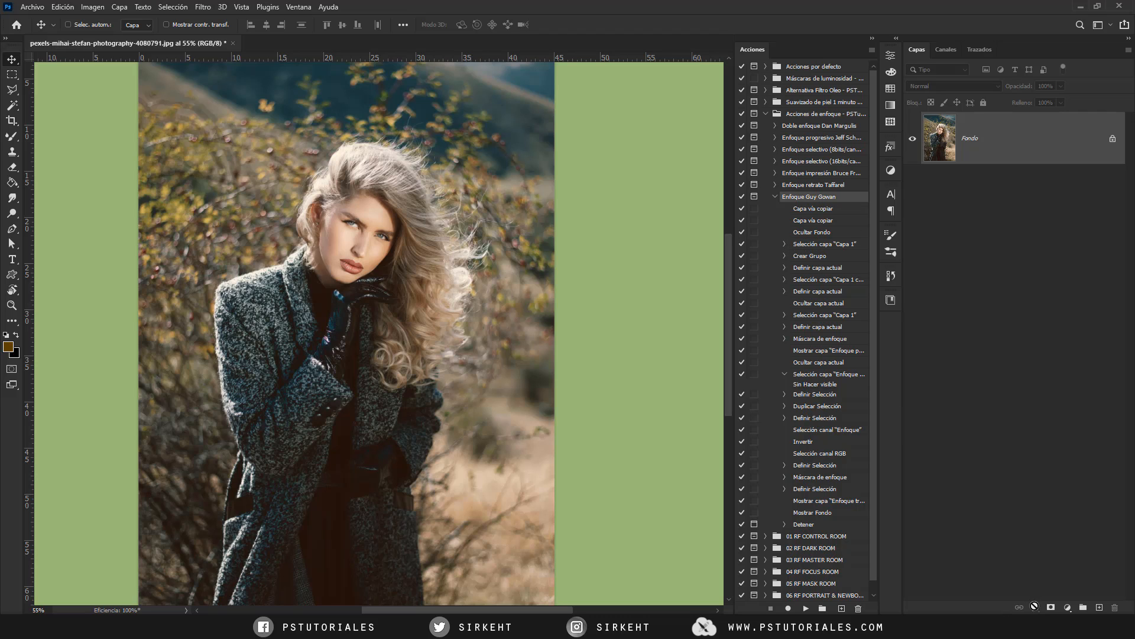
pyautogui.click(805, 608)
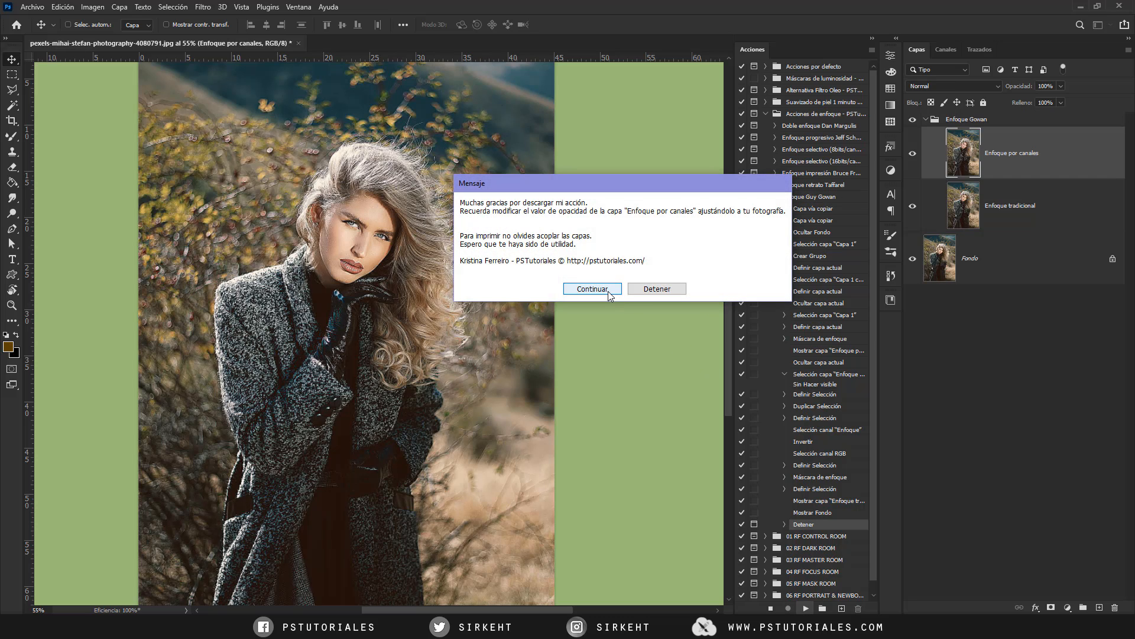
pyautogui.click(611, 290)
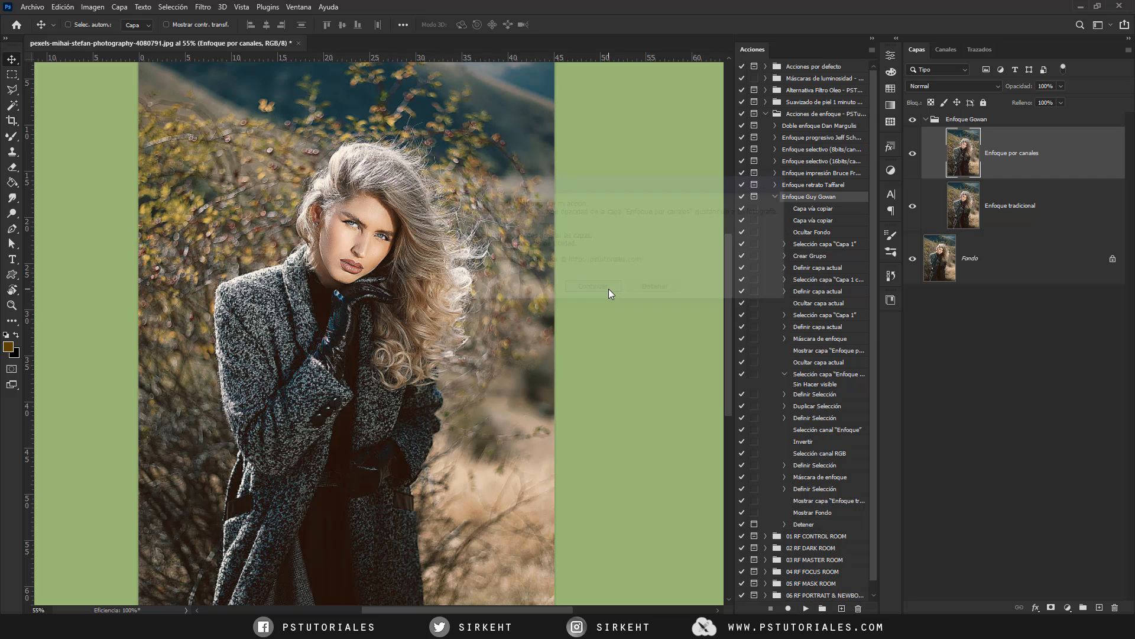
pyautogui.click(977, 120)
pyautogui.press('Delete')
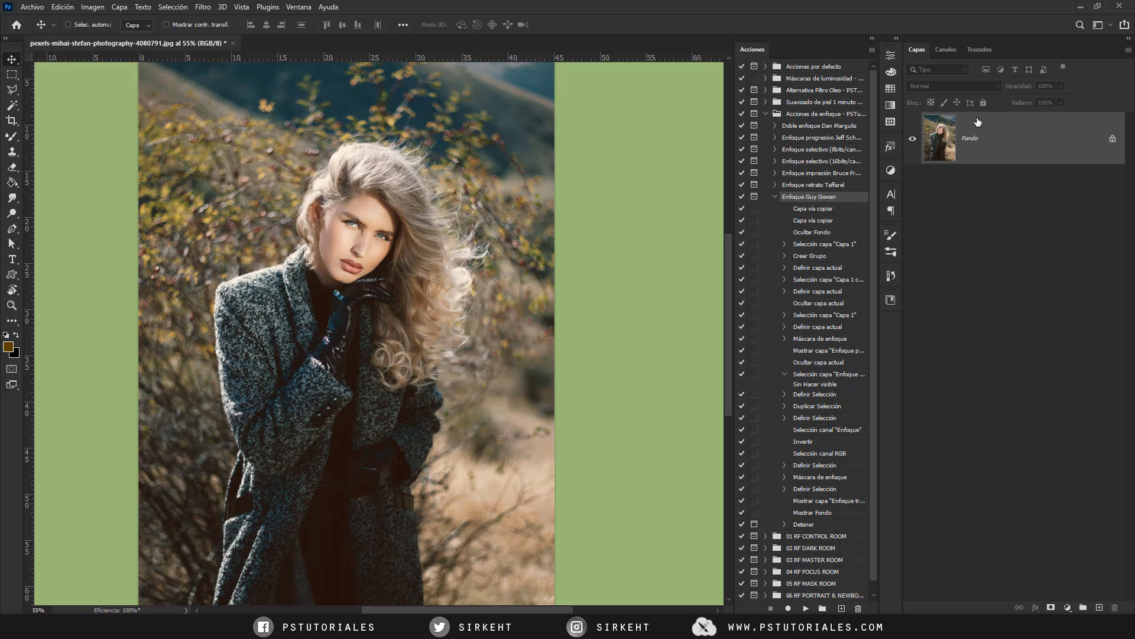
# - Duplicate the background twice and add a brown #5d4201 solid color fill layer directly above Capa 1
pyautogui.hotkey('ctrl', 'j')
pyautogui.hotkey('ctrl', 'j')
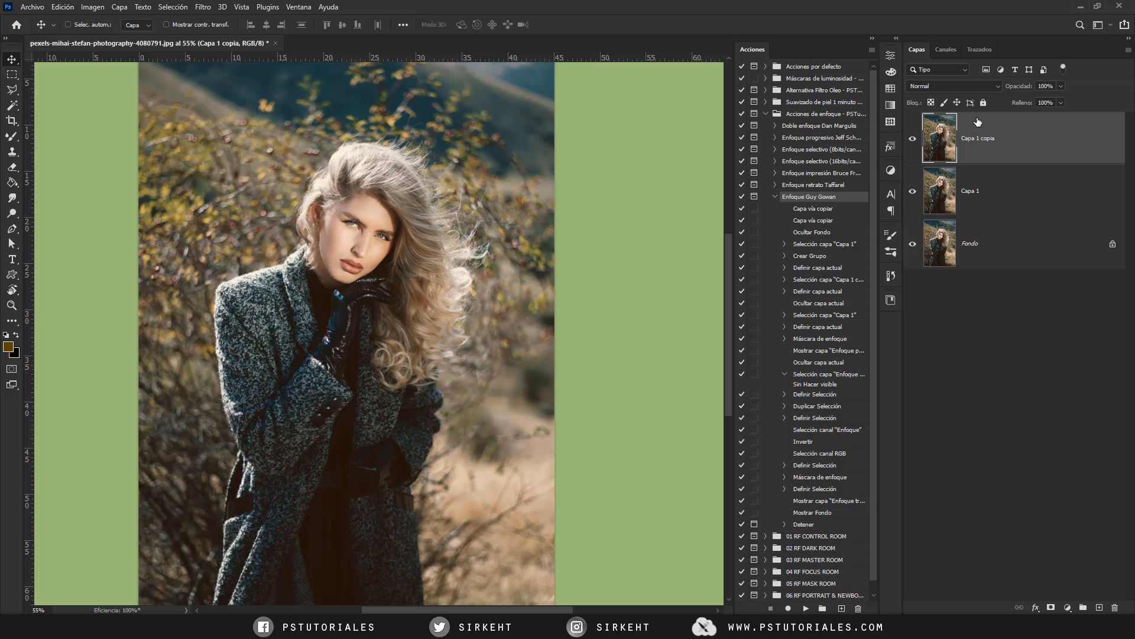
pyautogui.click(977, 197)
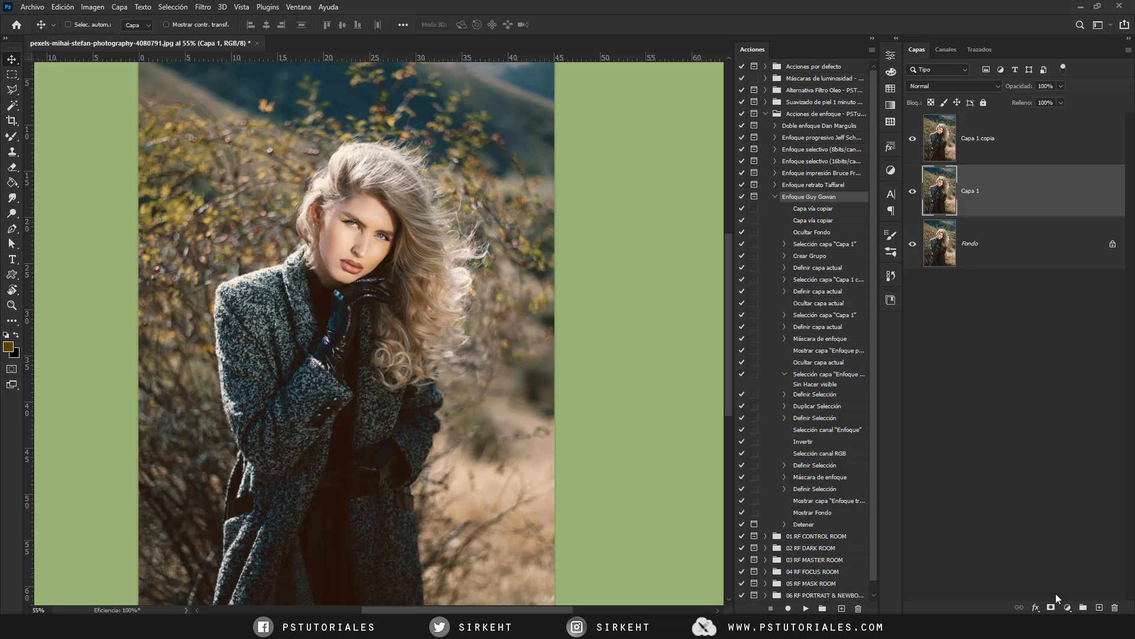
pyautogui.click(1069, 607)
pyautogui.click(1085, 397)
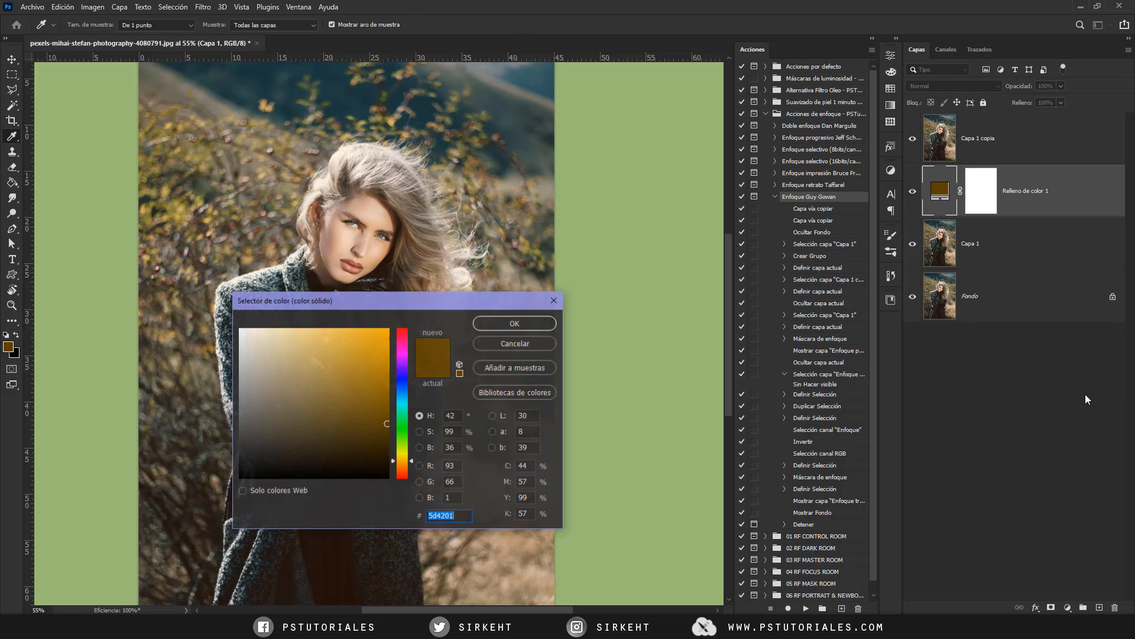
pyautogui.click(515, 322)
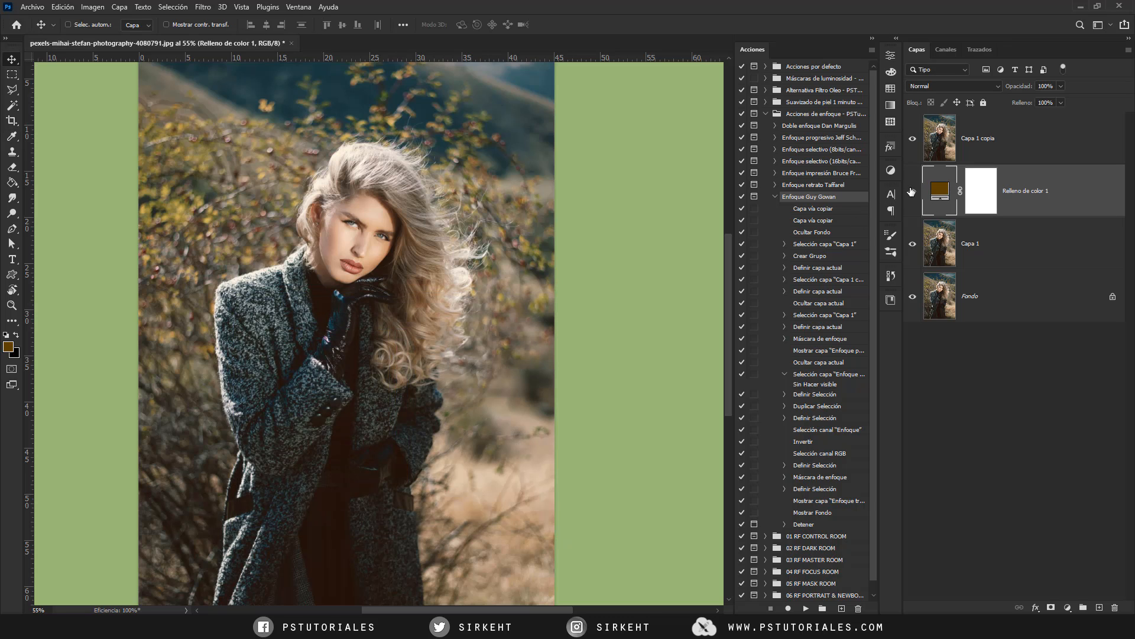
# - Rename the topmost layer, Capa 1 copia, as Imagen
pyautogui.click(965, 131)
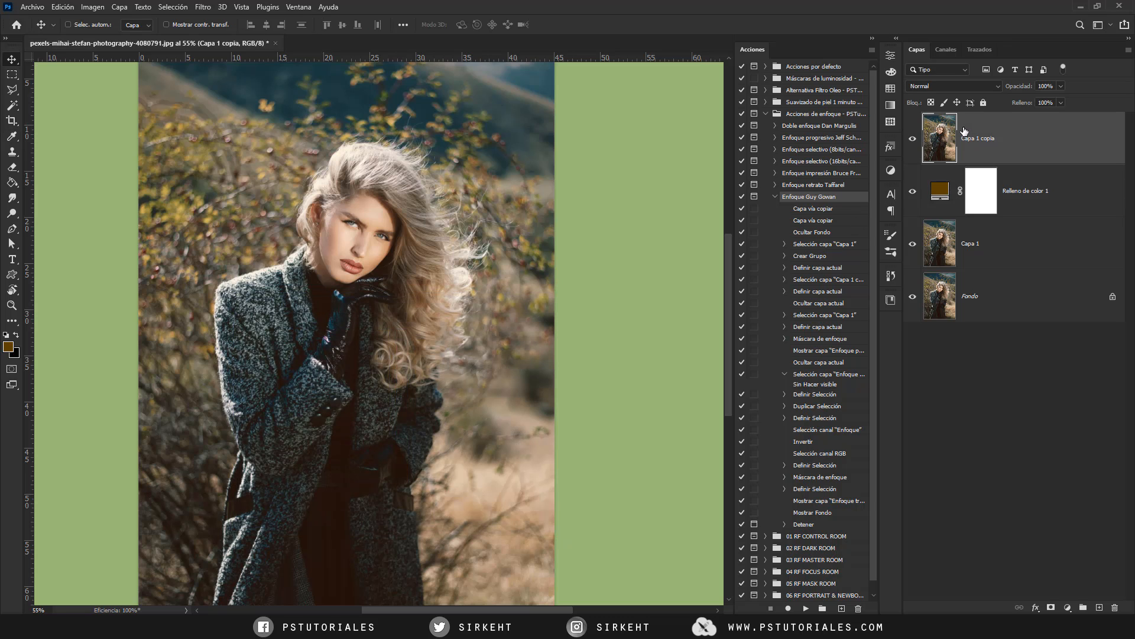
pyautogui.doubleClick(976, 138)
pyautogui.write('Imagen')
pyautogui.click(1009, 148)
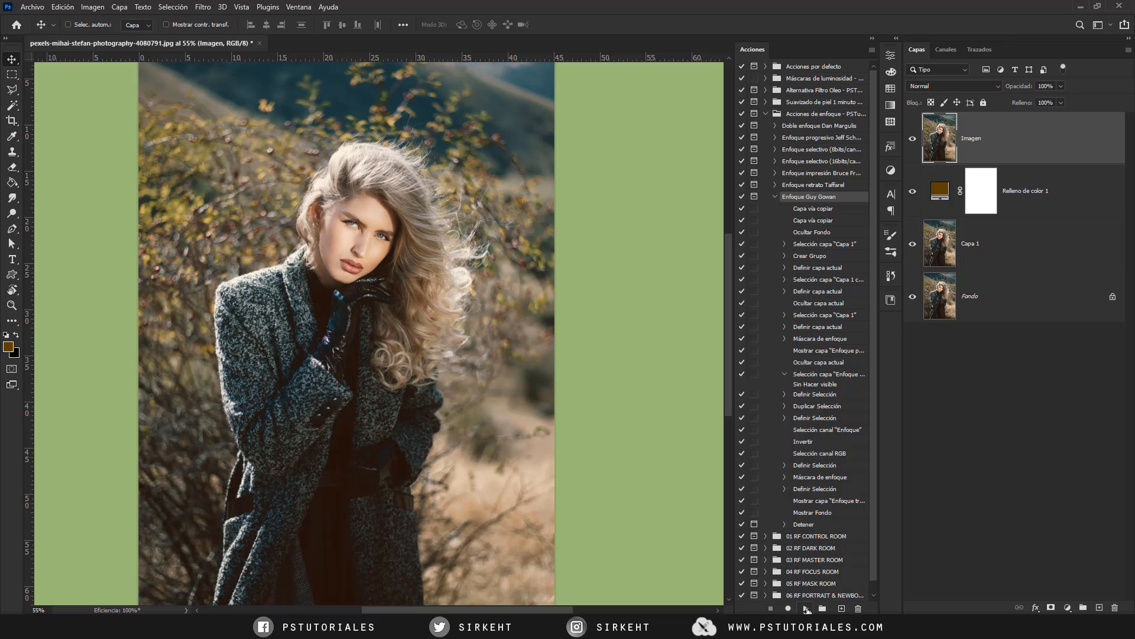
# - Run the Enfoque Guy Gowan action on the Imagen layer and stop it at the Capa 1 copia selection command
pyautogui.click(806, 608)
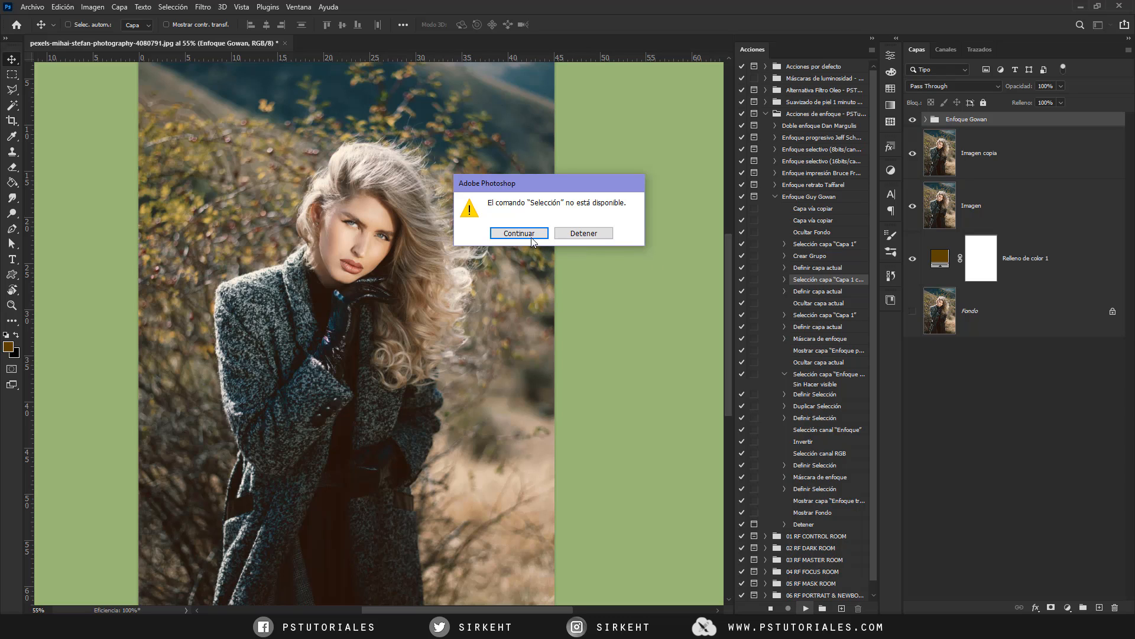
pyautogui.click(582, 234)
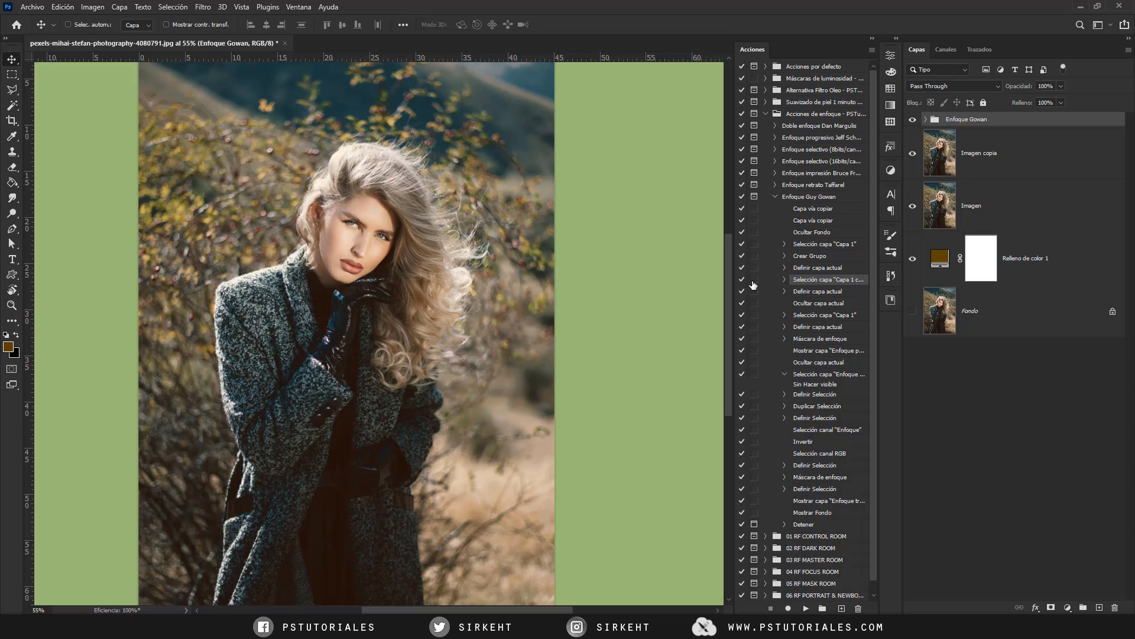
pyautogui.moveTo(733, 289); pyautogui.dragTo(708, 289)
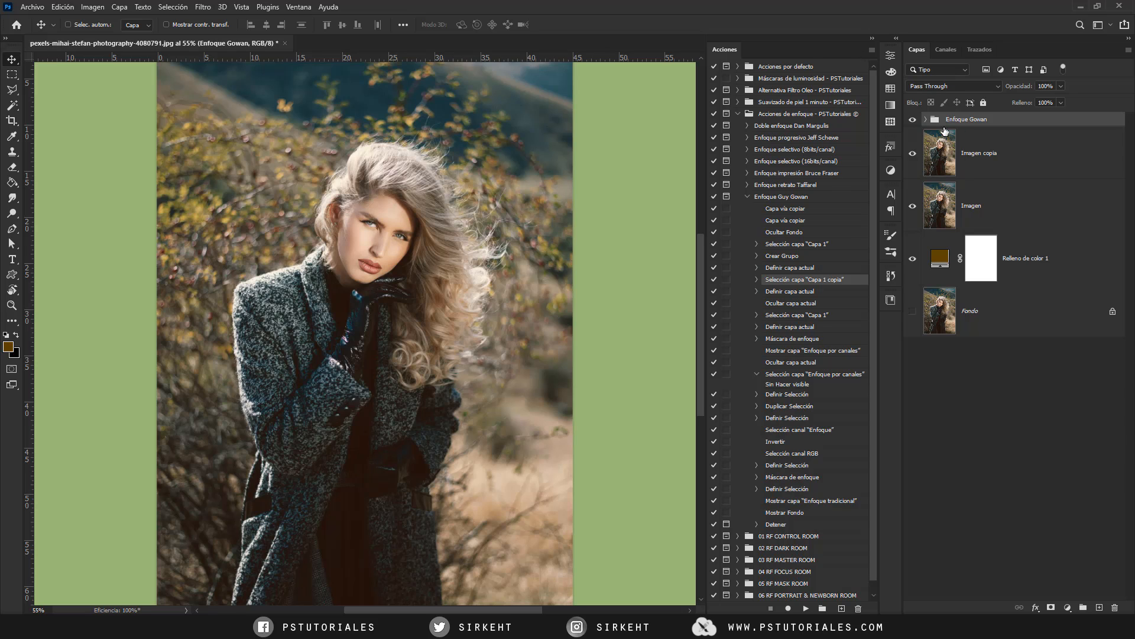
# - Expand the Enfoque Gowan group and rename its Imagen copia 2 layer as "capa 1 copia"
pyautogui.click(926, 120)
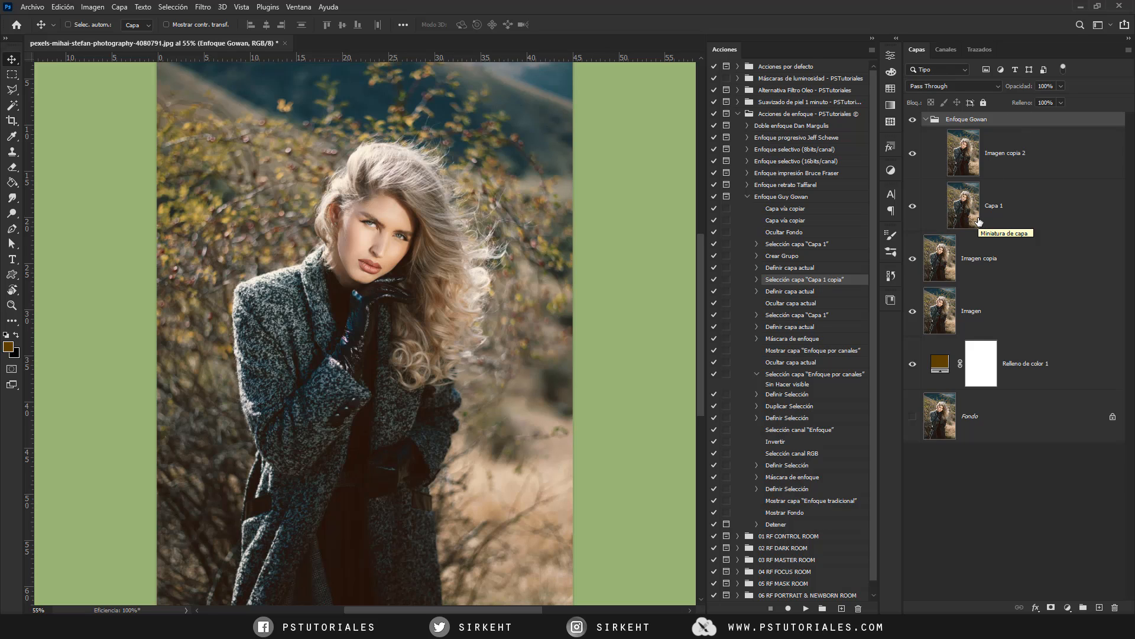
pyautogui.click(1001, 207)
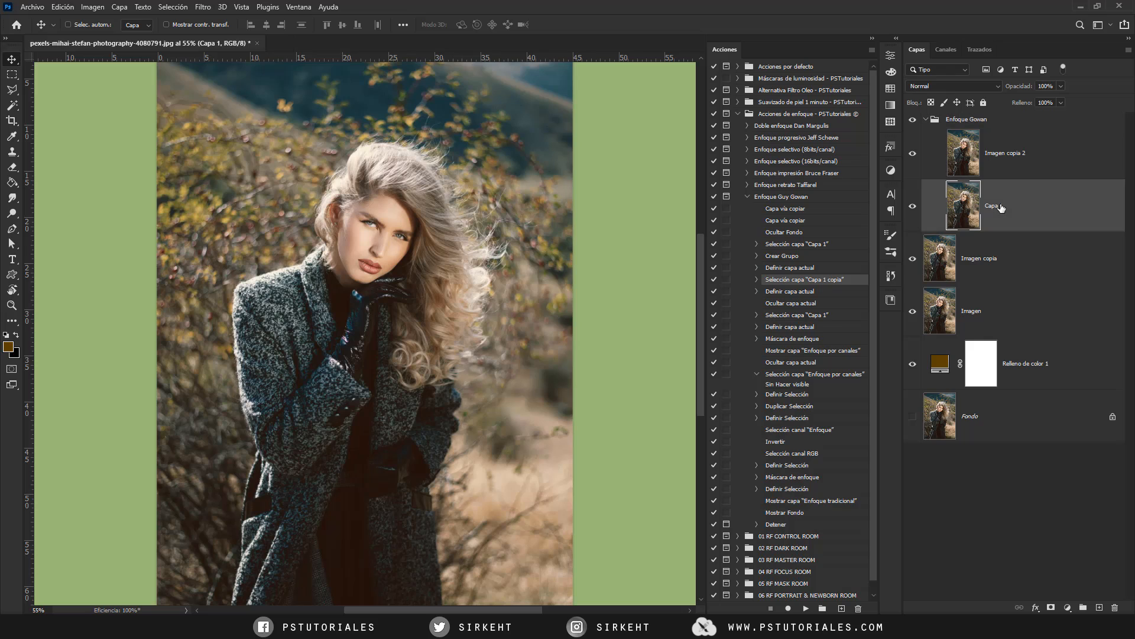
pyautogui.click(1011, 157)
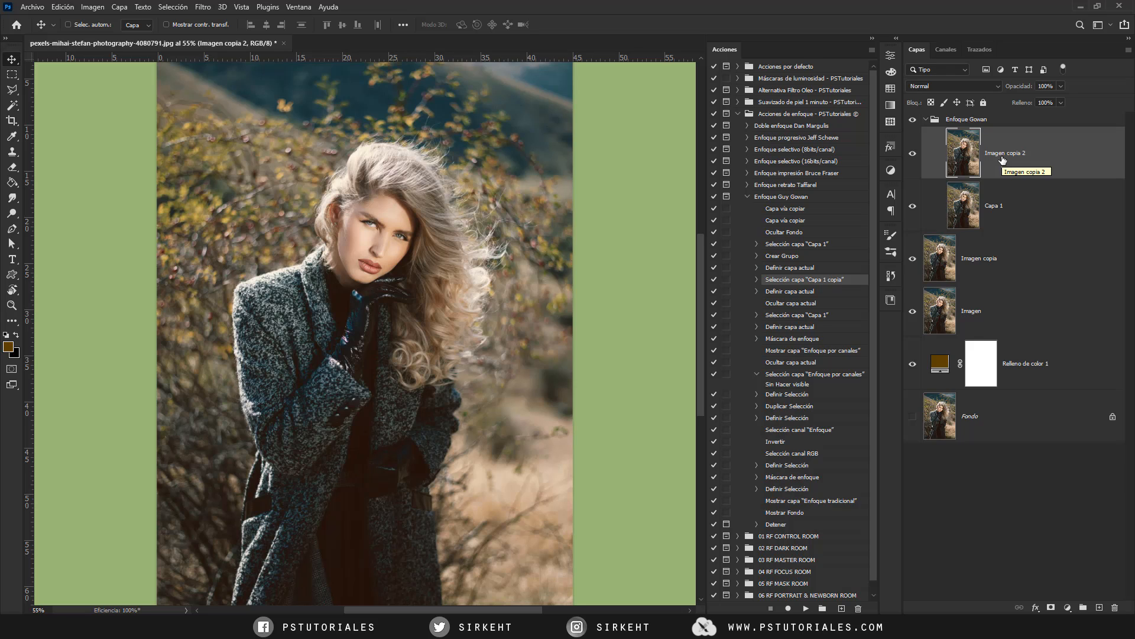
pyautogui.doubleClick(1005, 153)
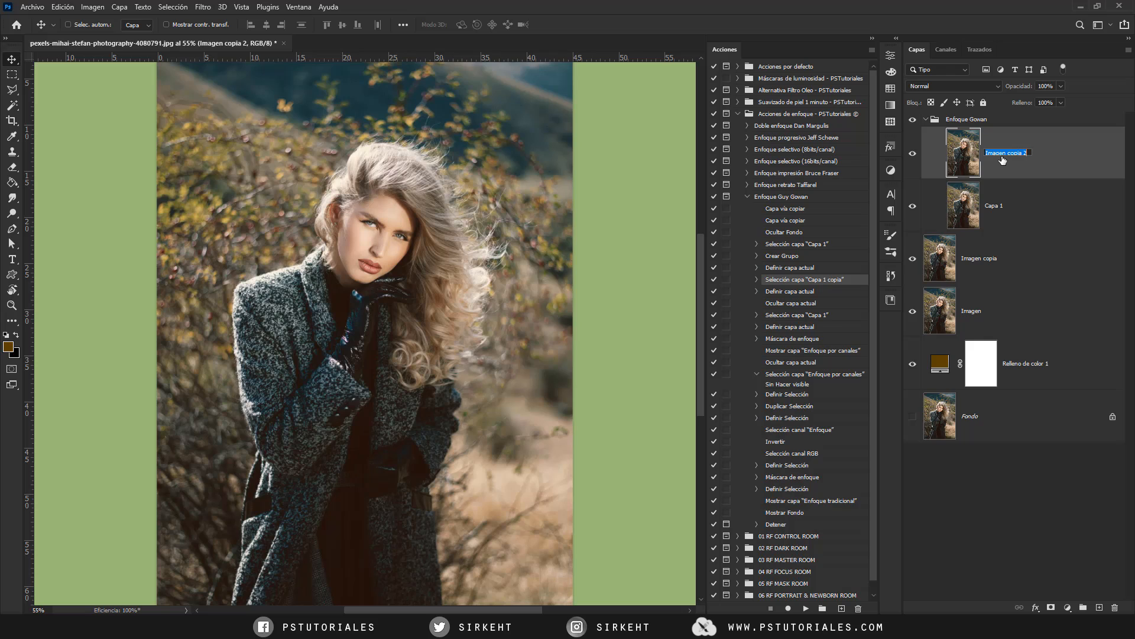
pyautogui.write('capa 1 copia')
pyautogui.press('Return')
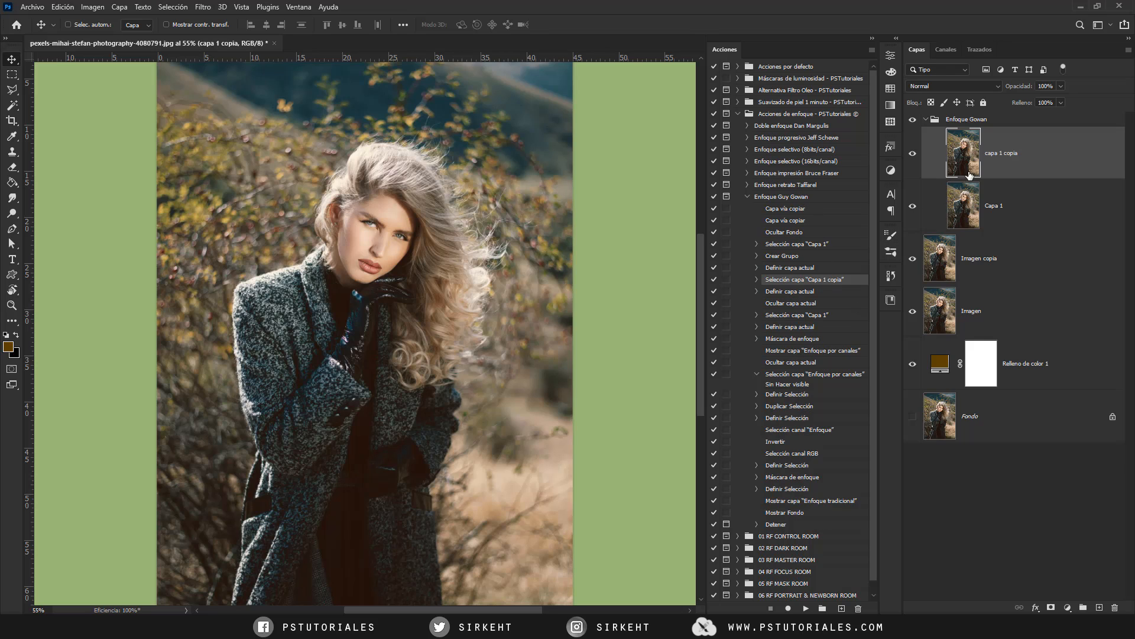
# - Correct the renamed layer's capitalization to "Capa 1 copia"
pyautogui.doubleClick(994, 155)
pyautogui.click(986, 154)
pyautogui.write('C')
pyautogui.press('Return')
# - Resume the Enfoque Guy Gowan action from the Capa 1 copia selection command and let it finish
pyautogui.click(806, 608)
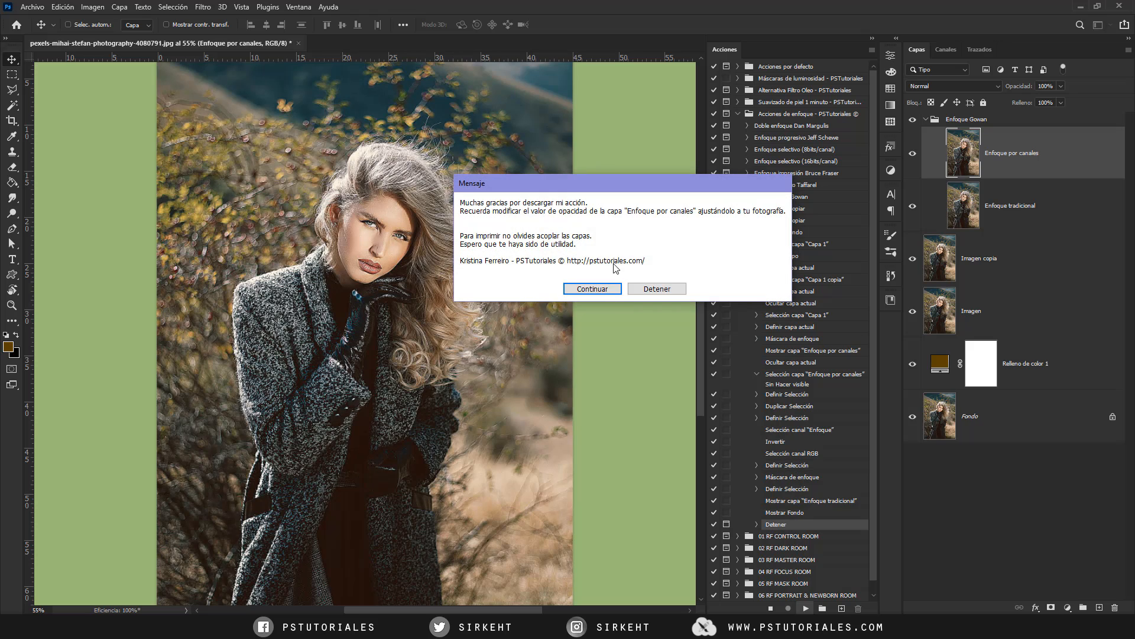
pyautogui.click(605, 289)
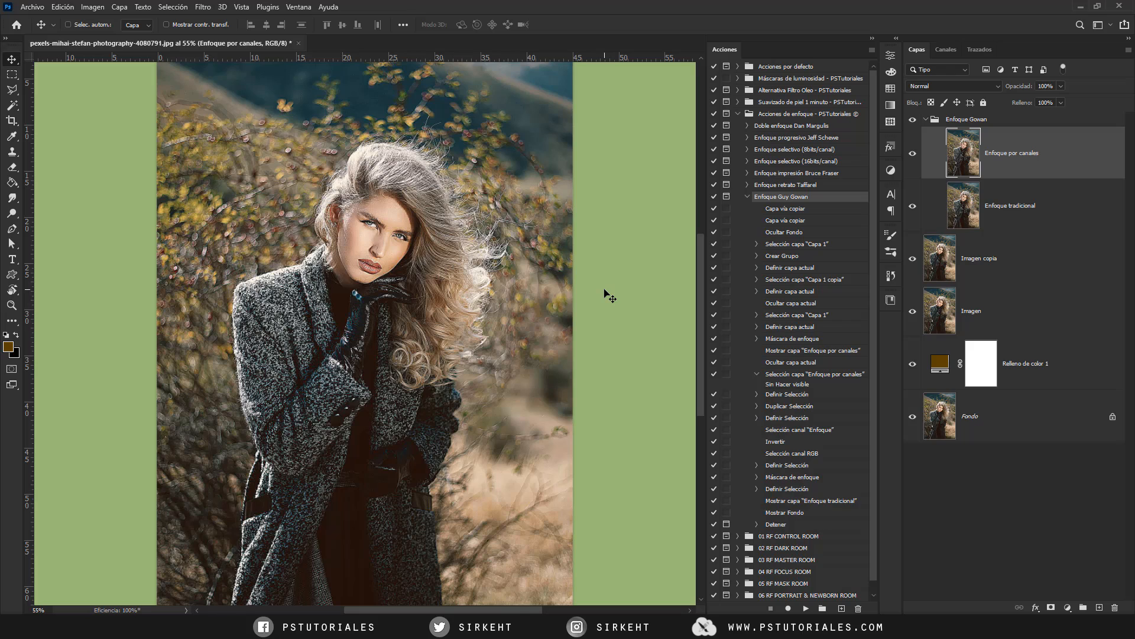